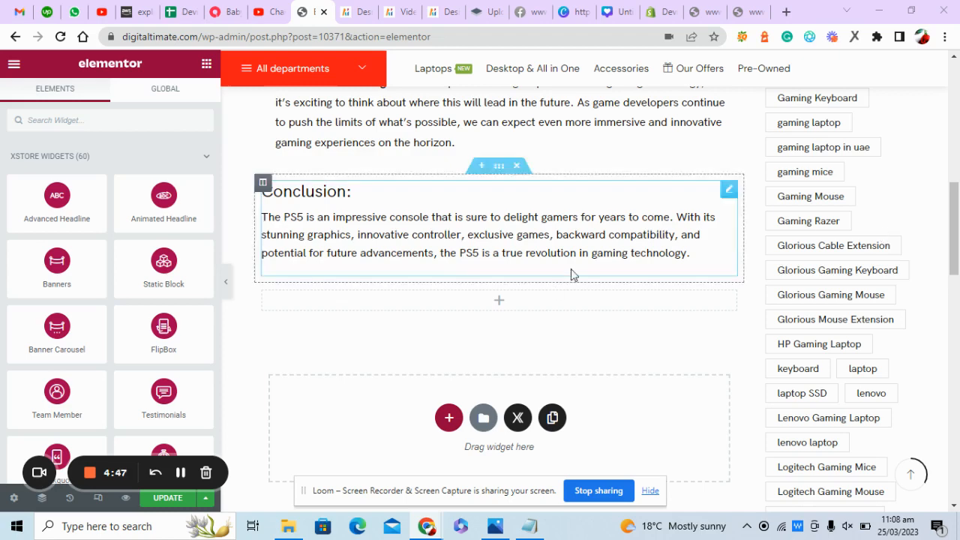
# Switch to the ChatGPT conversation and review the generated PS5 blog post from its title down to the conclusion.
pyautogui.moveTo(441, 525)
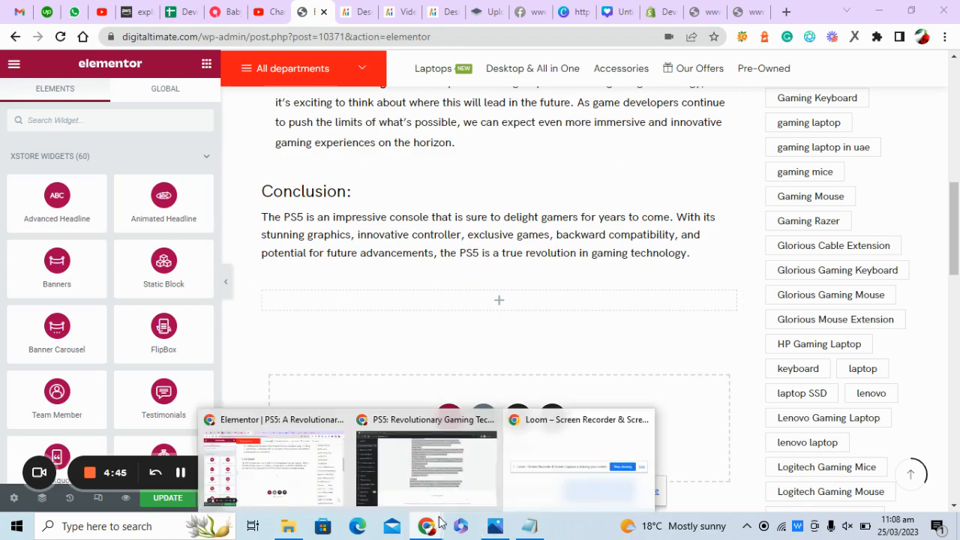
pyautogui.click(459, 480)
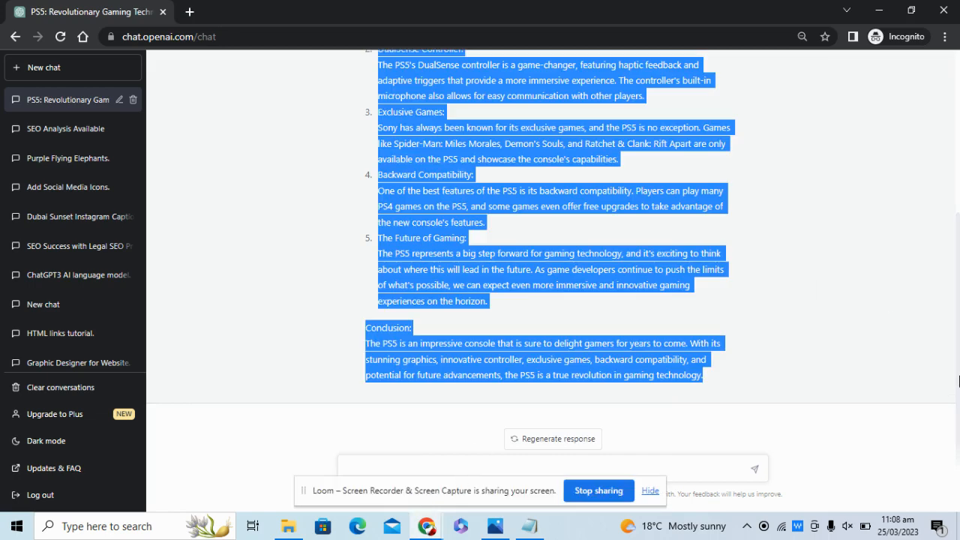
pyautogui.moveTo(959, 380); pyautogui.dragTo(958, 184)
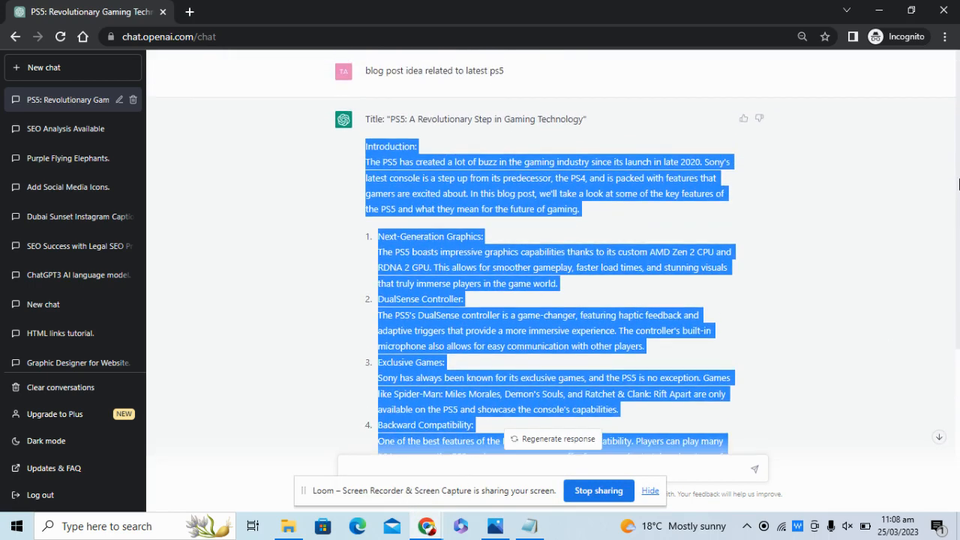
pyautogui.click(525, 81)
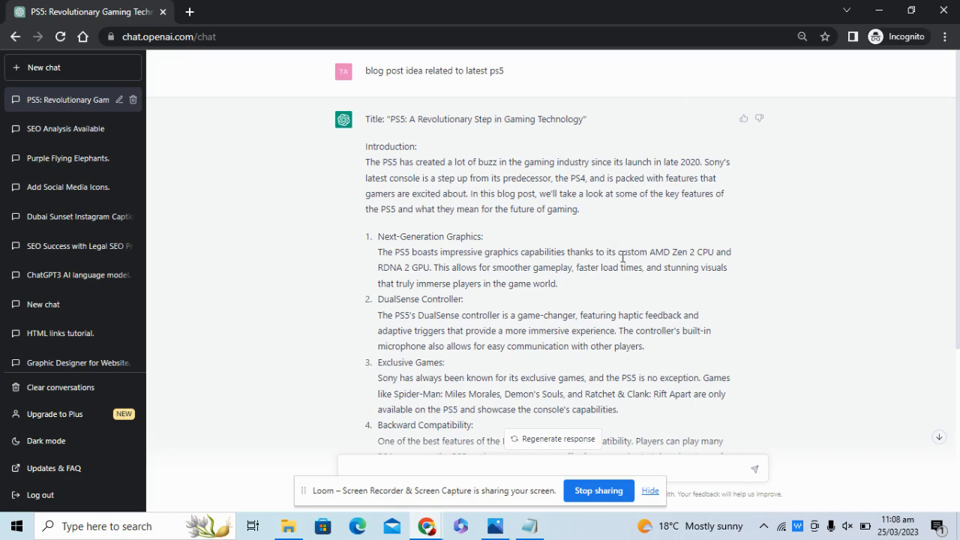
pyautogui.scroll(-2, 945, 297)
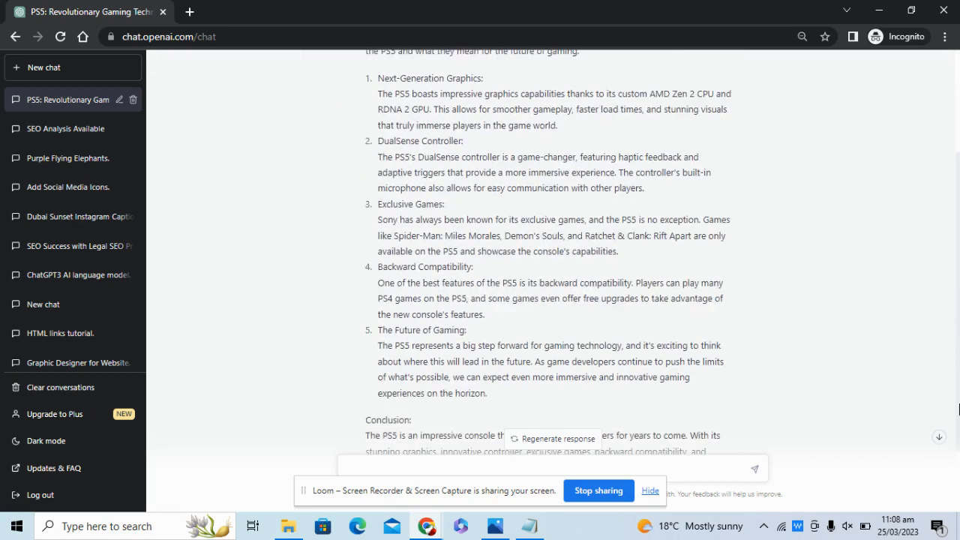
# Return to the Elementor editor, search the widgets for "produ" and place a Products Grid in the empty area below the Conclusion text.
pyautogui.moveTo(426, 527)
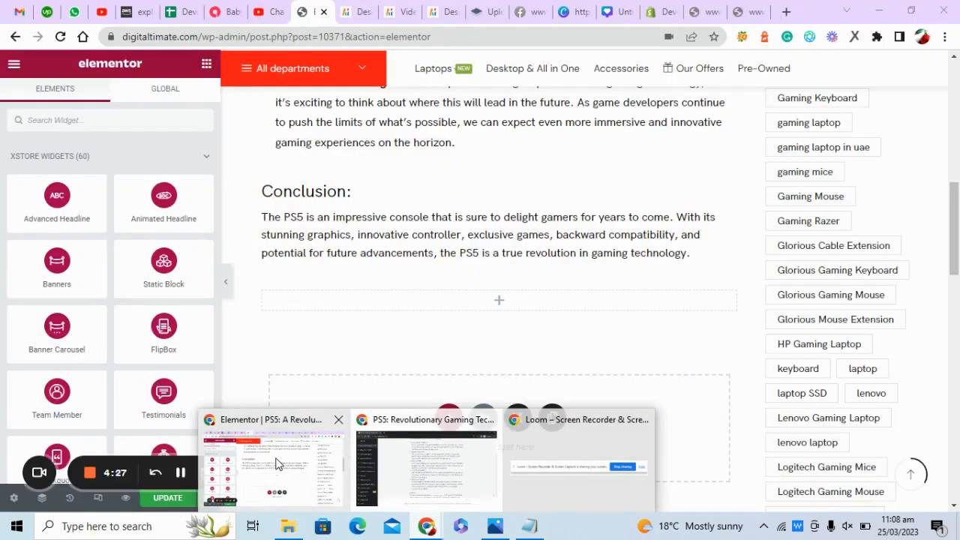
pyautogui.click(275, 463)
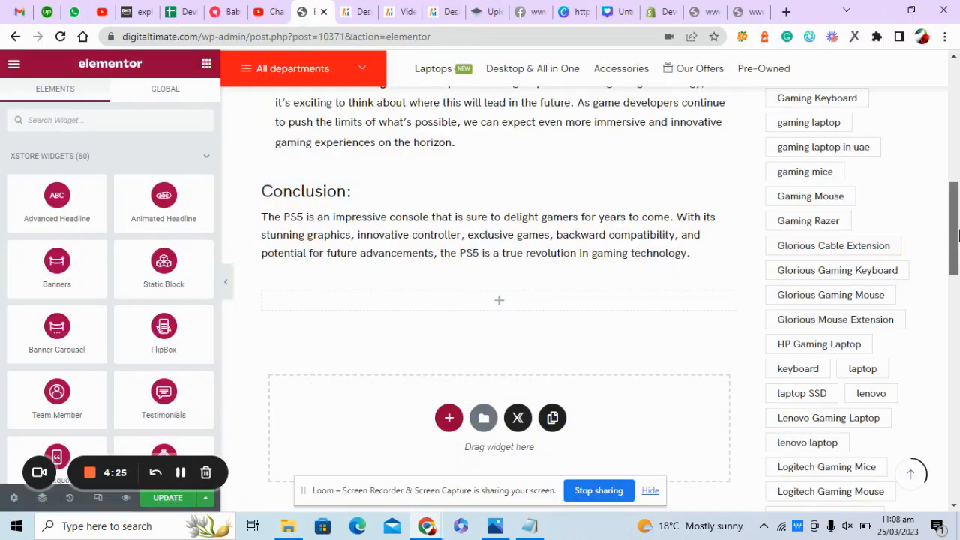
pyautogui.moveTo(957, 236); pyautogui.dragTo(958, 264)
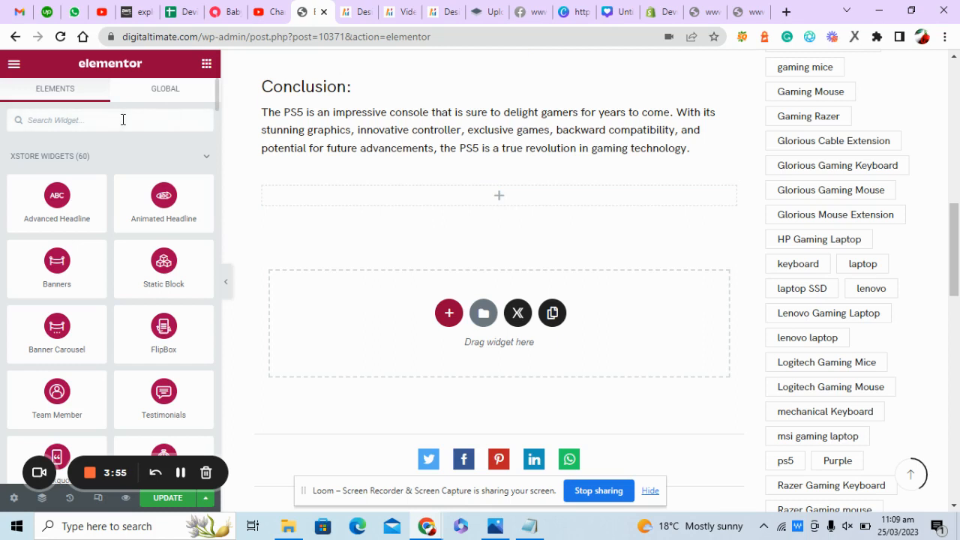
pyautogui.write('prd')
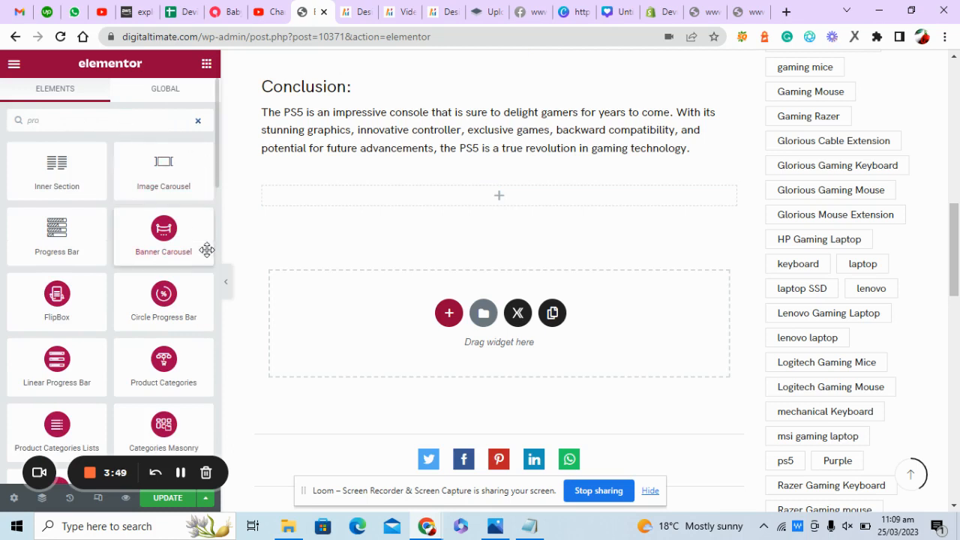
pyautogui.write('du')
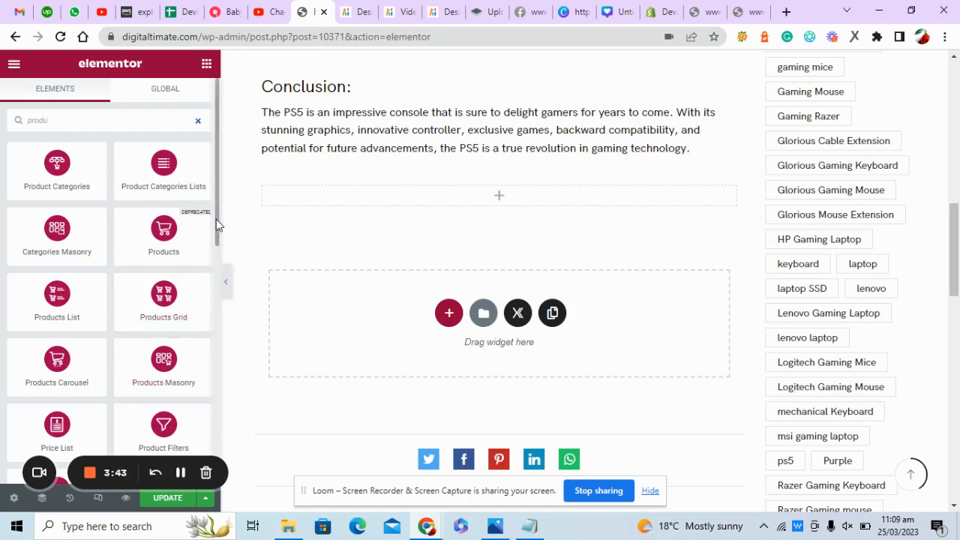
pyautogui.moveTo(216, 219)
pyautogui.mouseDown()
pyautogui.moveTo(212, 336)
pyautogui.moveTo(215, 226)
pyautogui.mouseUp()
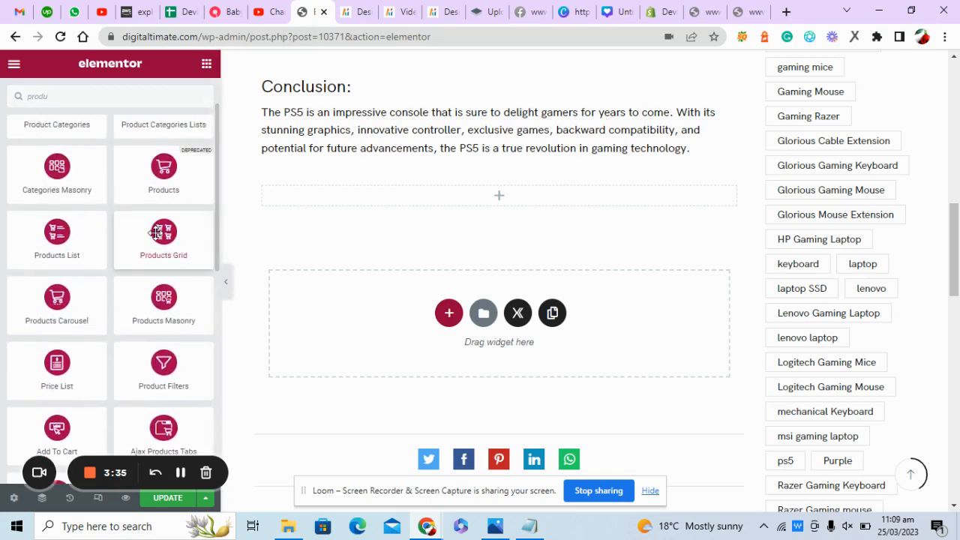
pyautogui.moveTo(156, 233); pyautogui.dragTo(405, 203)
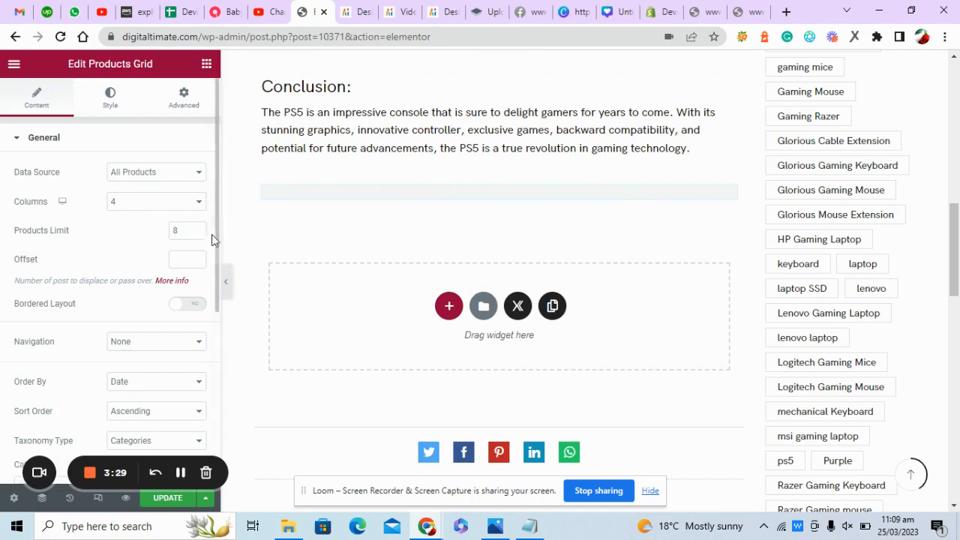
# Filter the products grid by the Product tags taxonomy, using the tag ps5.
pyautogui.scroll(-3, 218, 252)
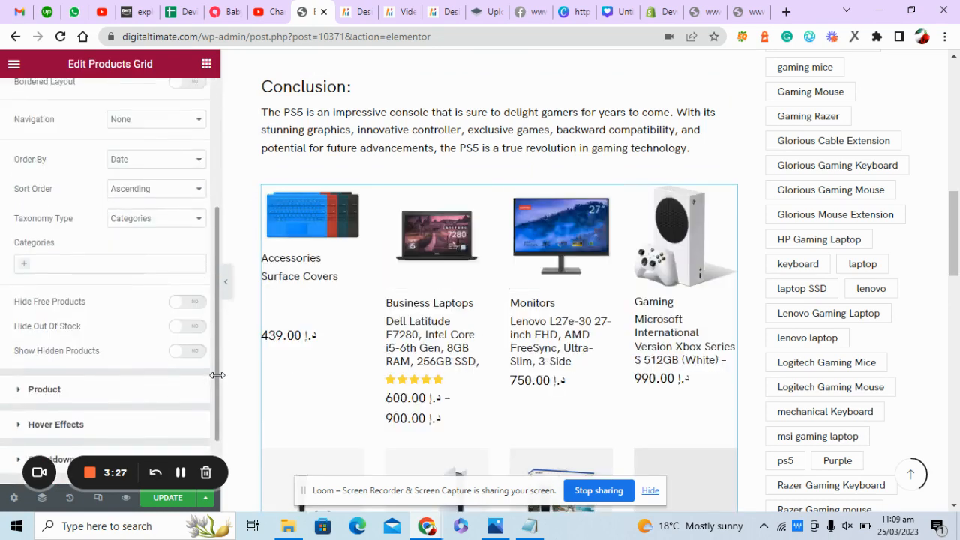
pyautogui.click(26, 265)
pyautogui.click(68, 264)
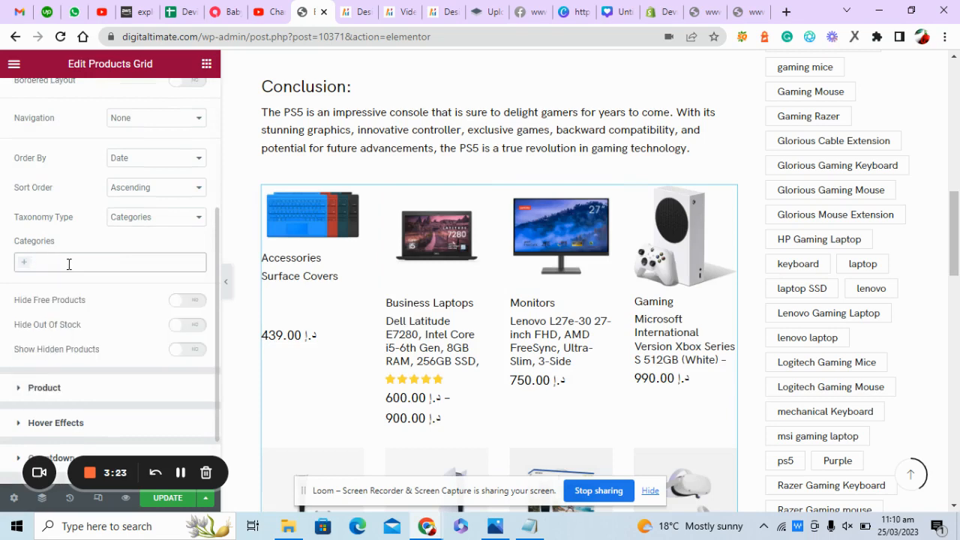
pyautogui.click(68, 264)
pyautogui.click(165, 223)
pyautogui.click(166, 224)
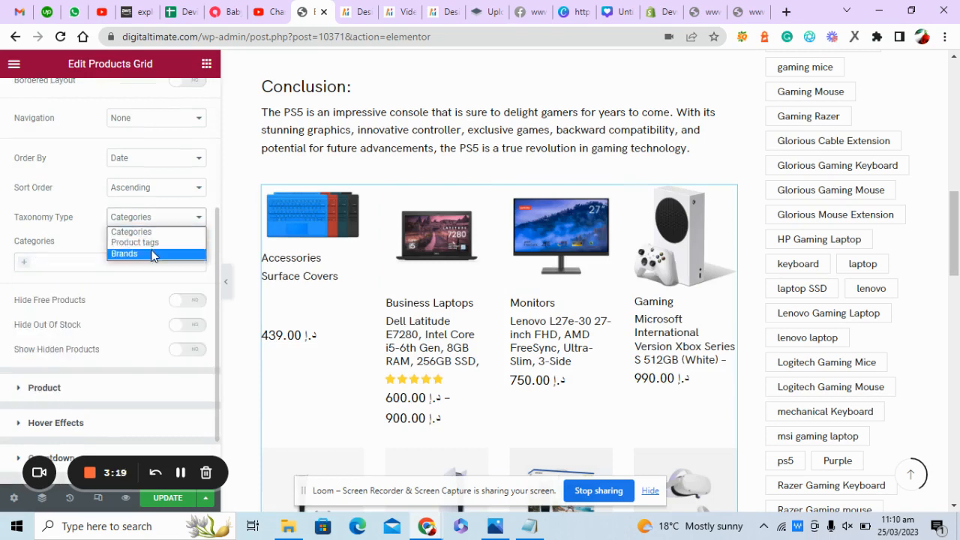
pyautogui.click(152, 243)
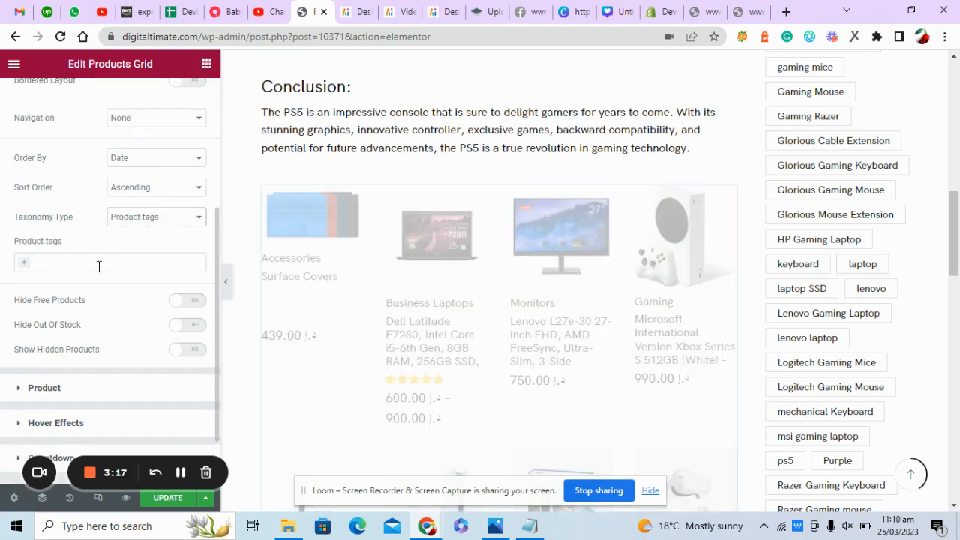
pyautogui.click(99, 264)
pyautogui.write('ps5')
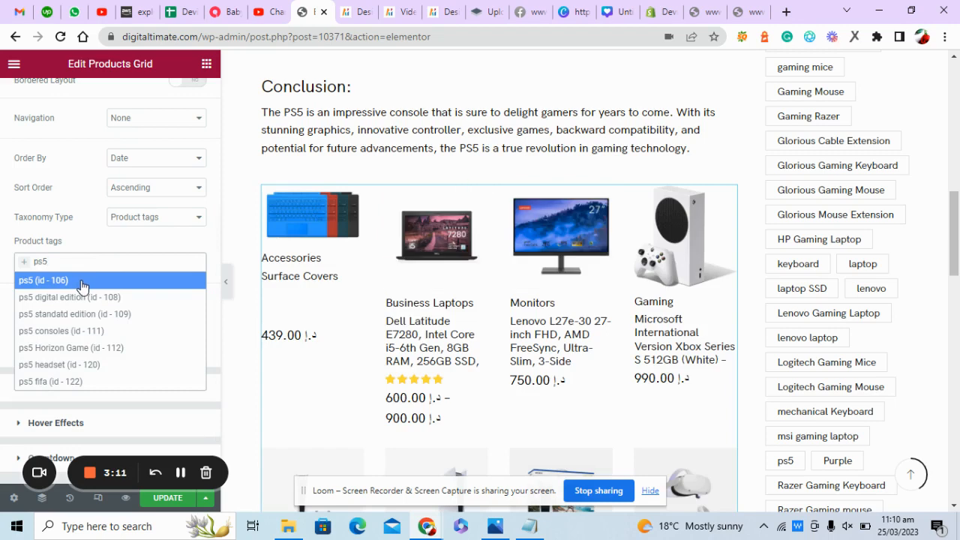
pyautogui.click(82, 283)
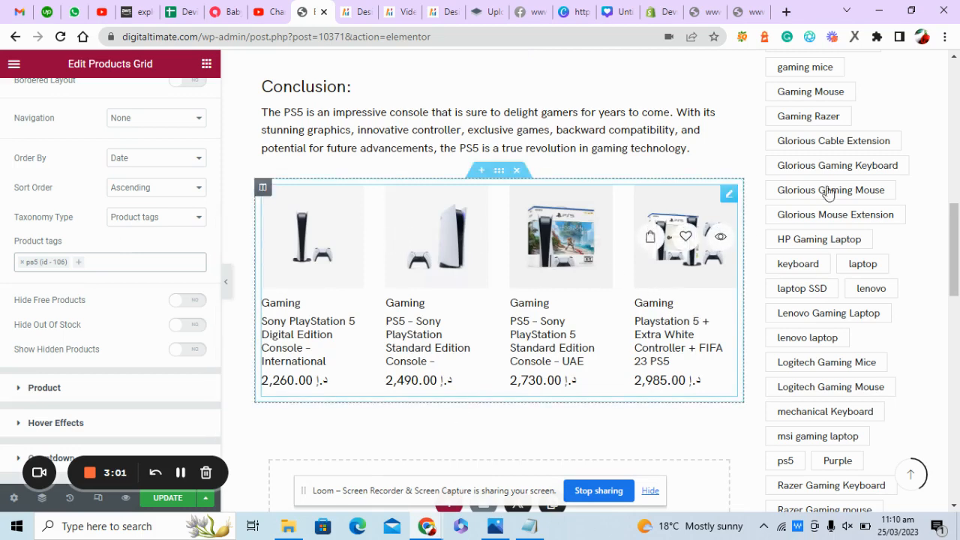
# Set the products grid to 2 columns with a products limit of 12.
pyautogui.moveTo(956, 227); pyautogui.dragTo(956, 225)
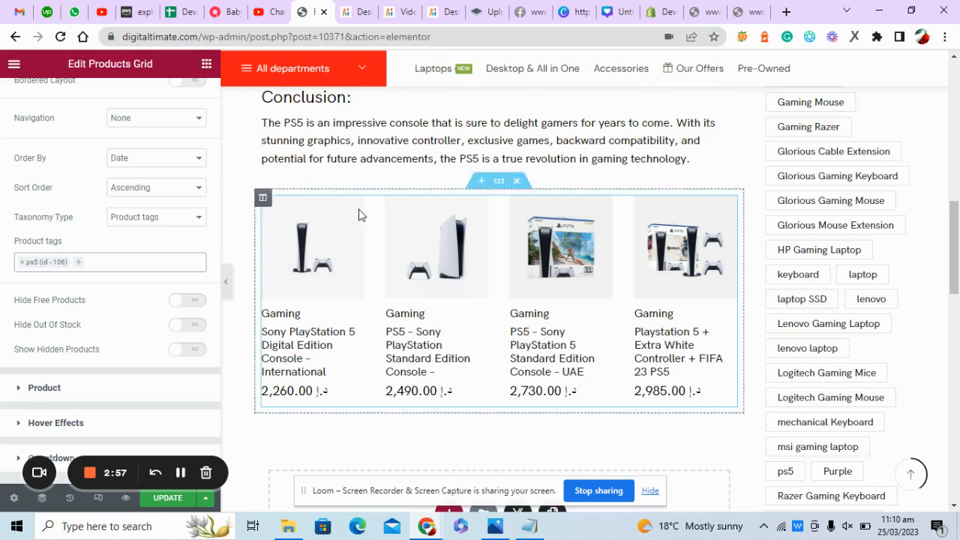
pyautogui.scroll(3, 215, 268)
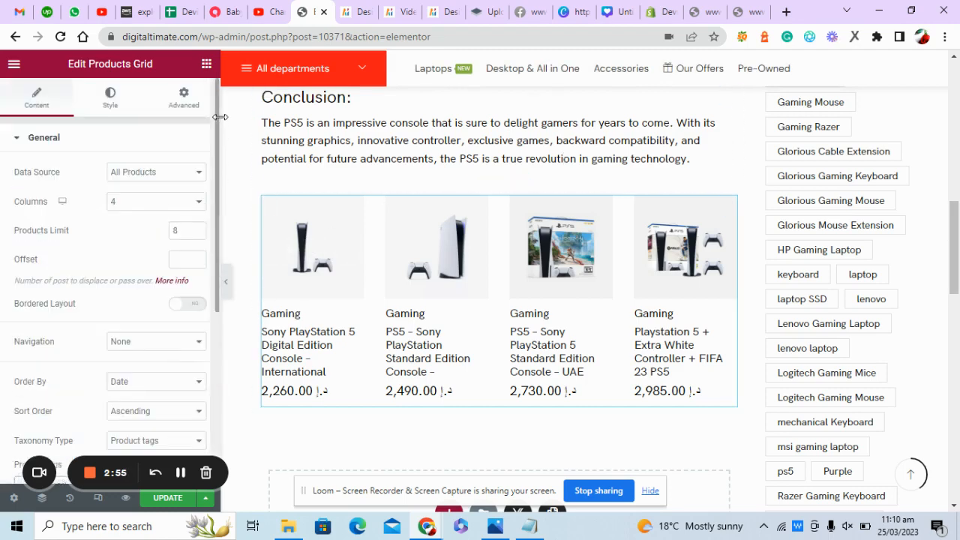
pyautogui.click(171, 201)
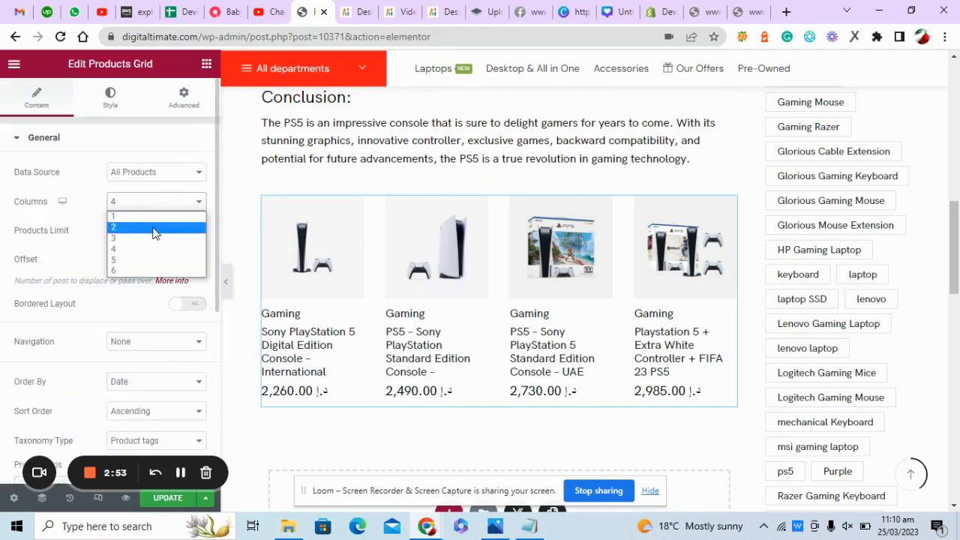
pyautogui.click(153, 232)
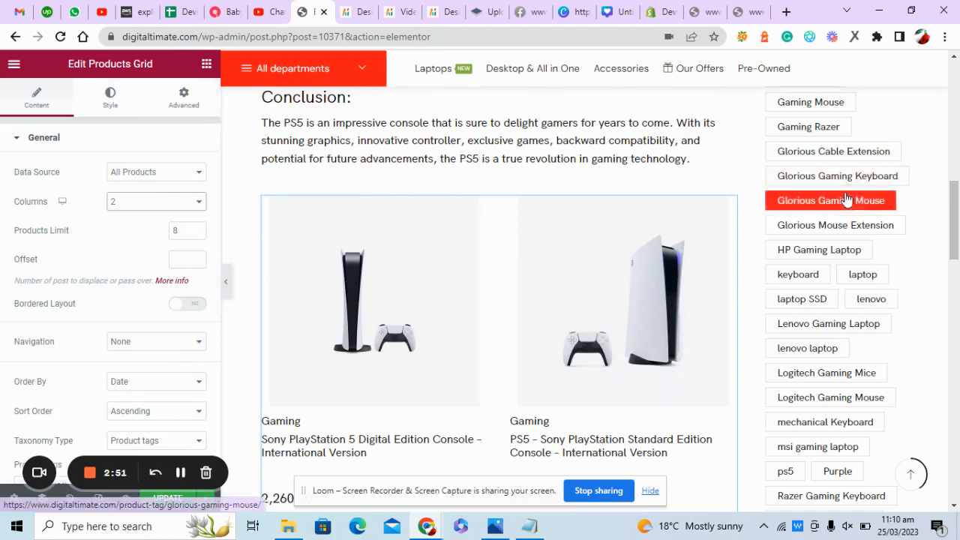
pyautogui.moveTo(955, 225); pyautogui.dragTo(956, 287)
pyautogui.scroll(-3, 956, 287)
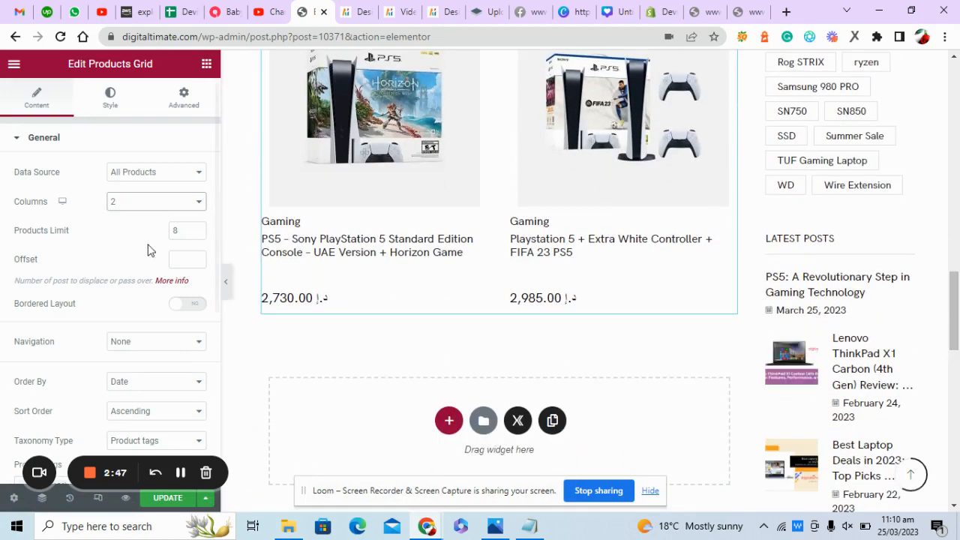
pyautogui.moveTo(186, 229); pyautogui.dragTo(149, 239)
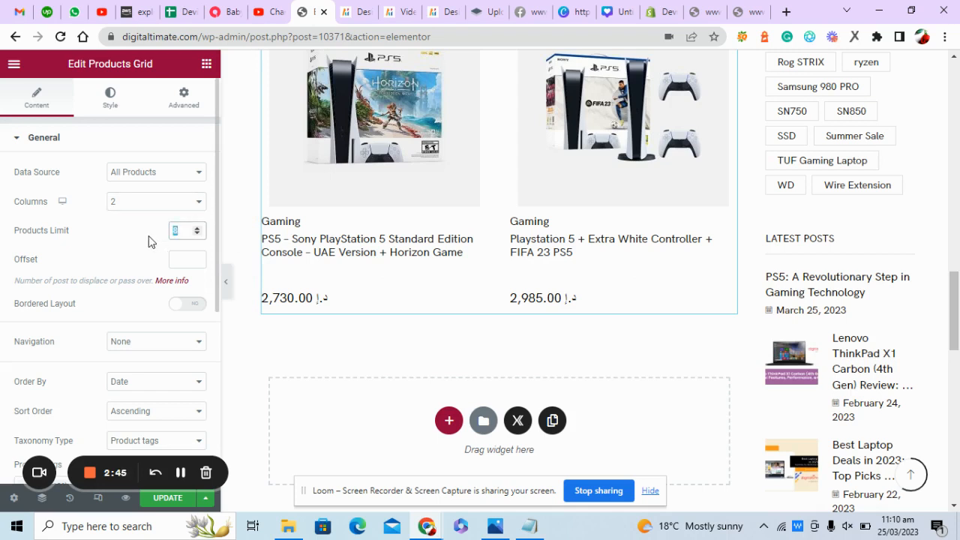
pyautogui.write('12')
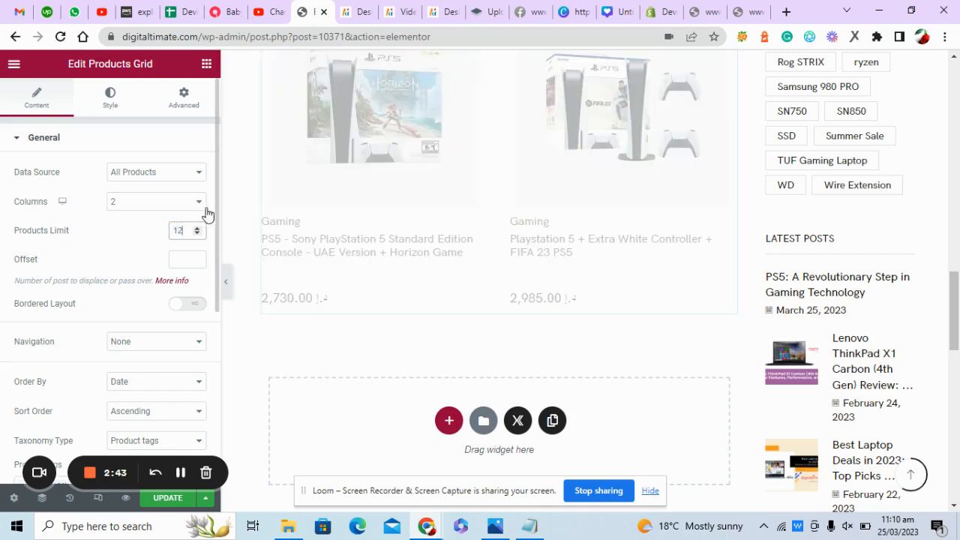
# Set the grid's navigation to Pagination with 12 items loaded per iteration.
pyautogui.click(200, 344)
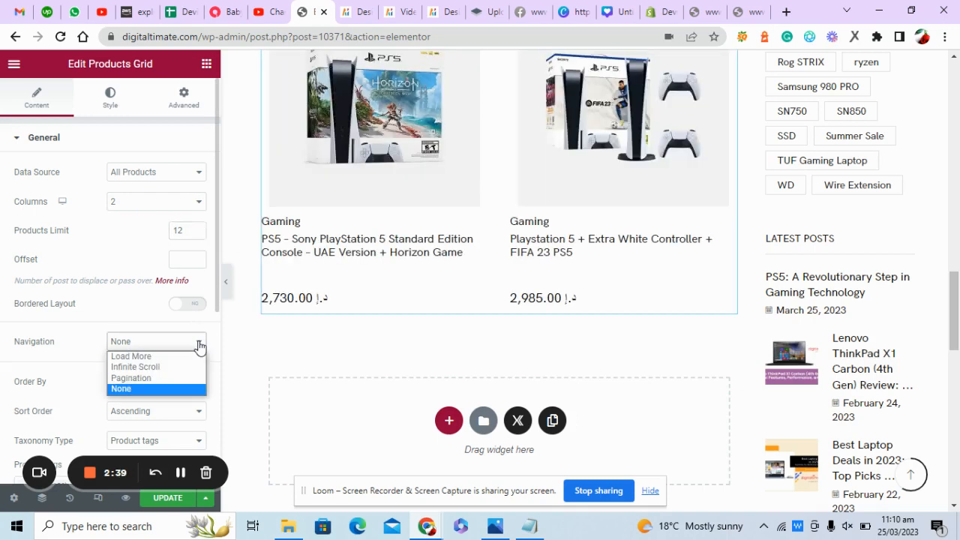
pyautogui.click(140, 378)
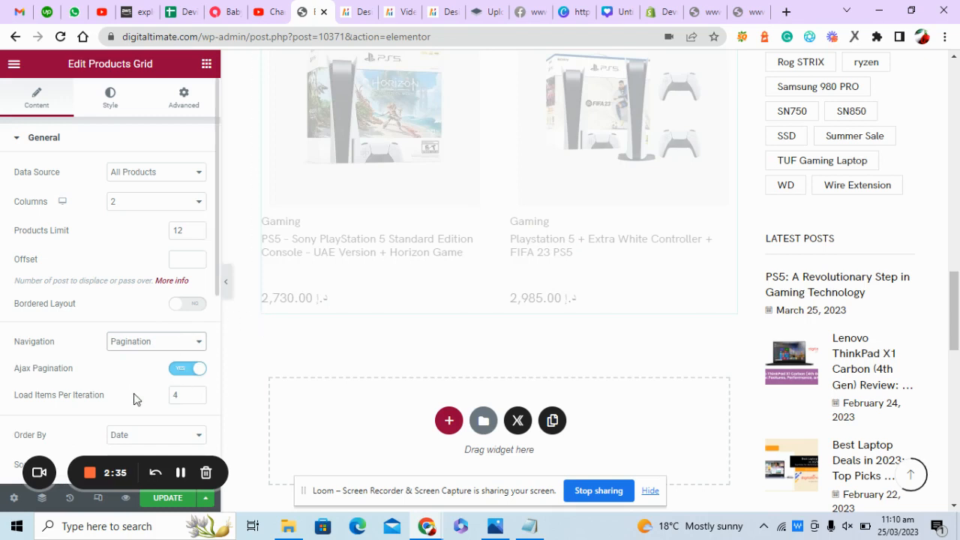
pyautogui.doubleClick(182, 396)
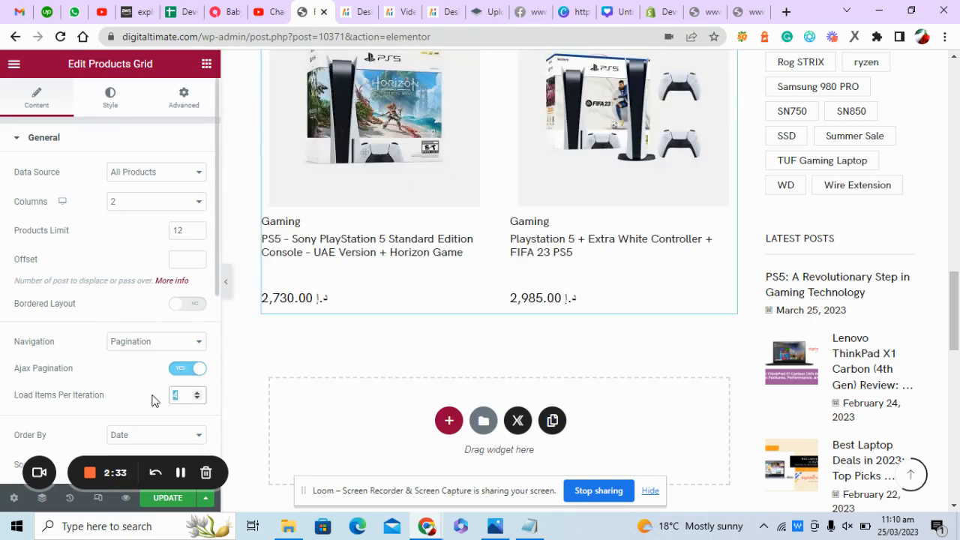
pyautogui.write('12')
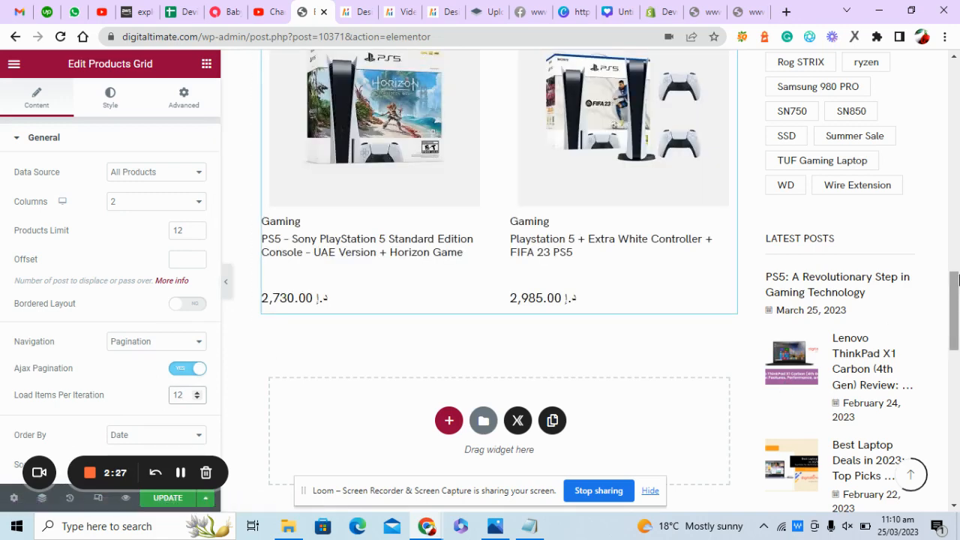
pyautogui.moveTo(956, 279); pyautogui.dragTo(956, 240)
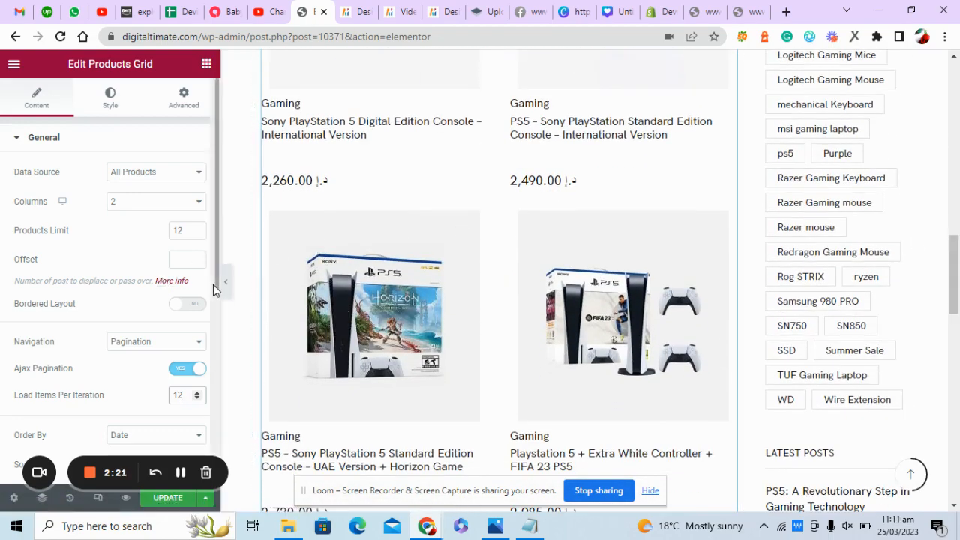
# Turn off the category display in the grid's Product settings.
pyautogui.moveTo(216, 284); pyautogui.dragTo(210, 385)
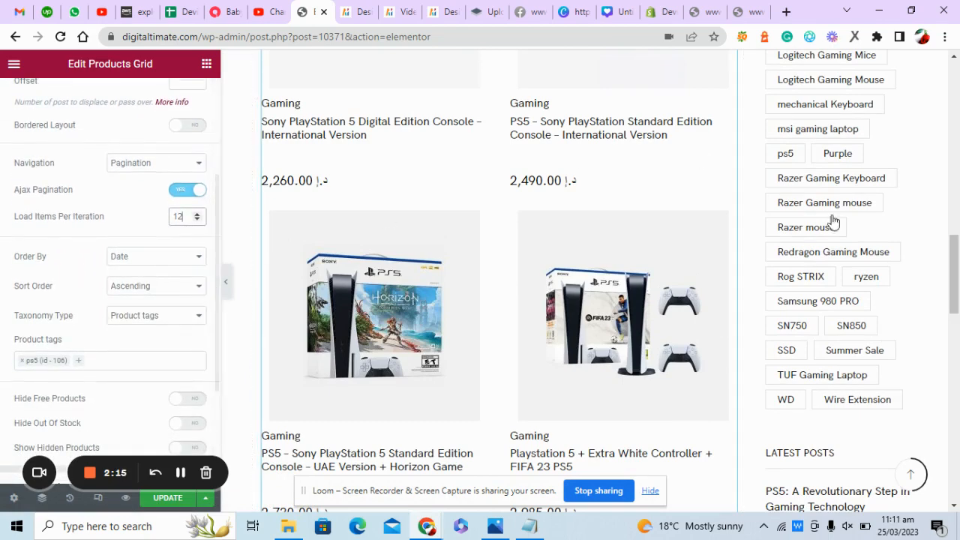
pyautogui.moveTo(955, 270)
pyautogui.mouseDown()
pyautogui.moveTo(957, 214)
pyautogui.moveTo(957, 262)
pyautogui.mouseUp()
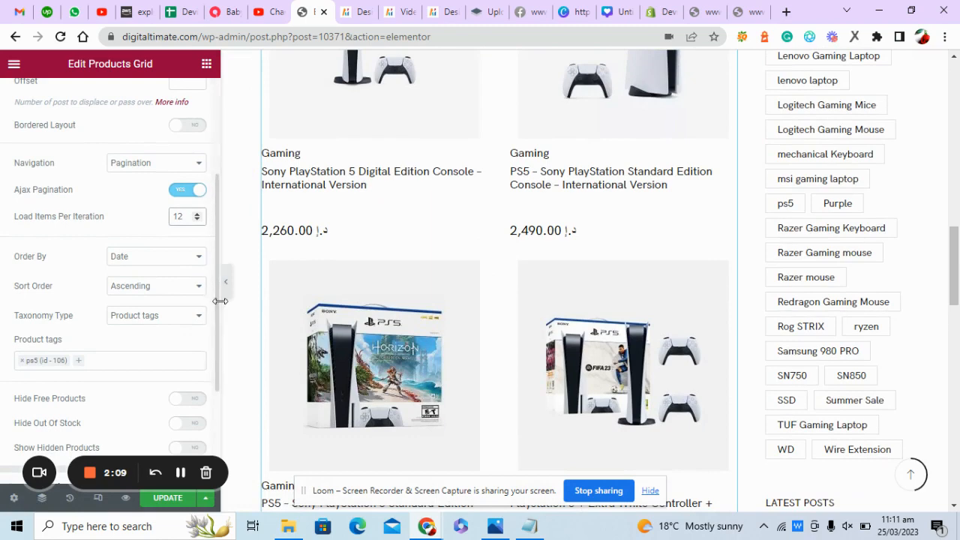
pyautogui.scroll(-1, 218, 333)
pyautogui.scroll(-3, 216, 360)
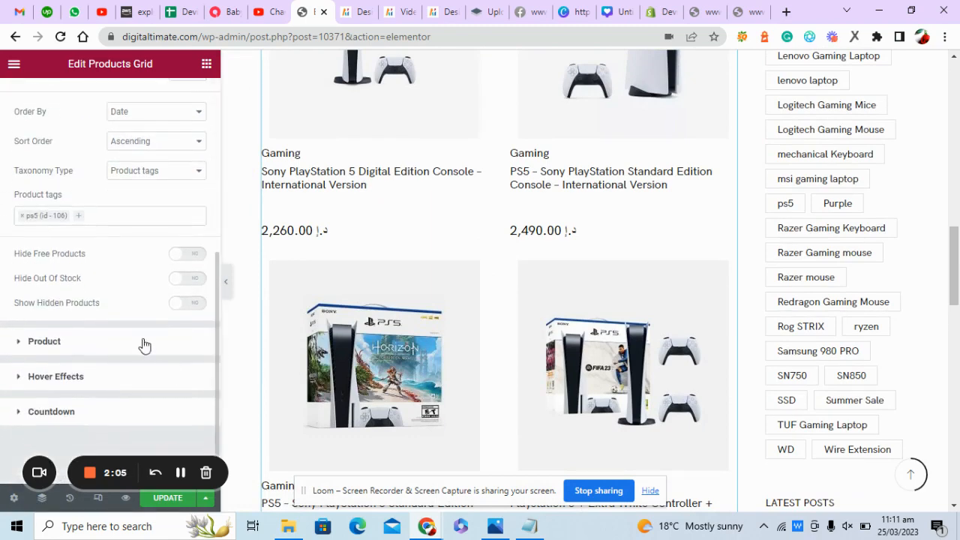
pyautogui.click(145, 344)
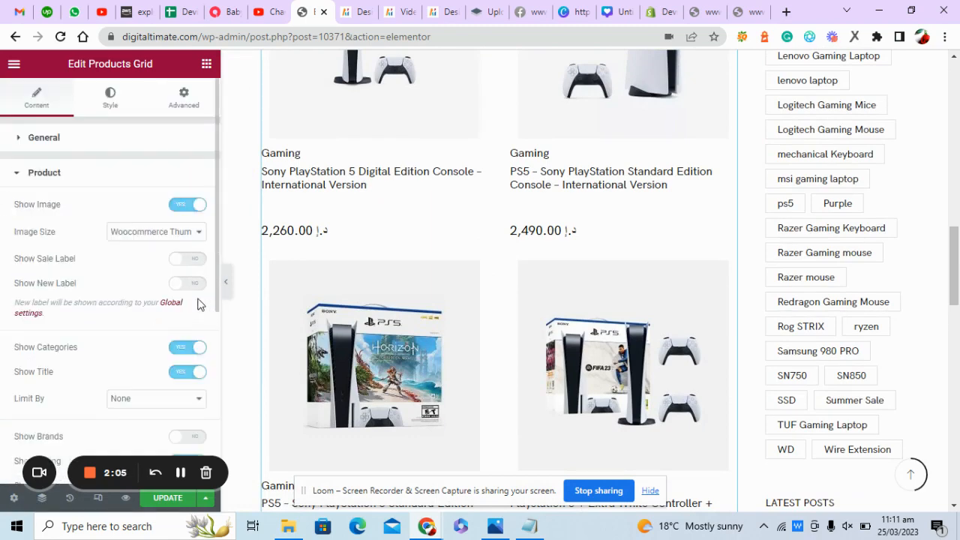
pyautogui.click(181, 350)
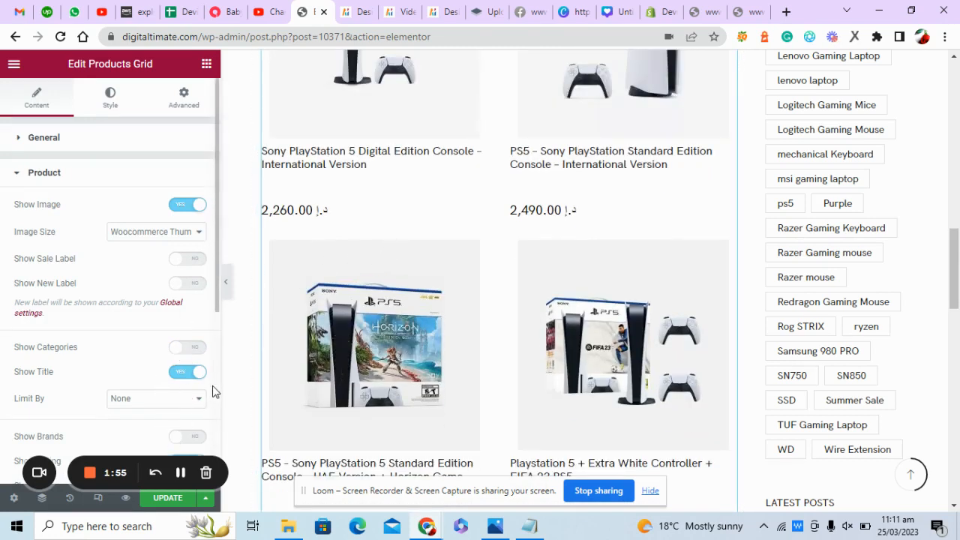
# Turn on the Add To Cart button and the brand display in the grid's Product settings.
pyautogui.scroll(-4, 217, 394)
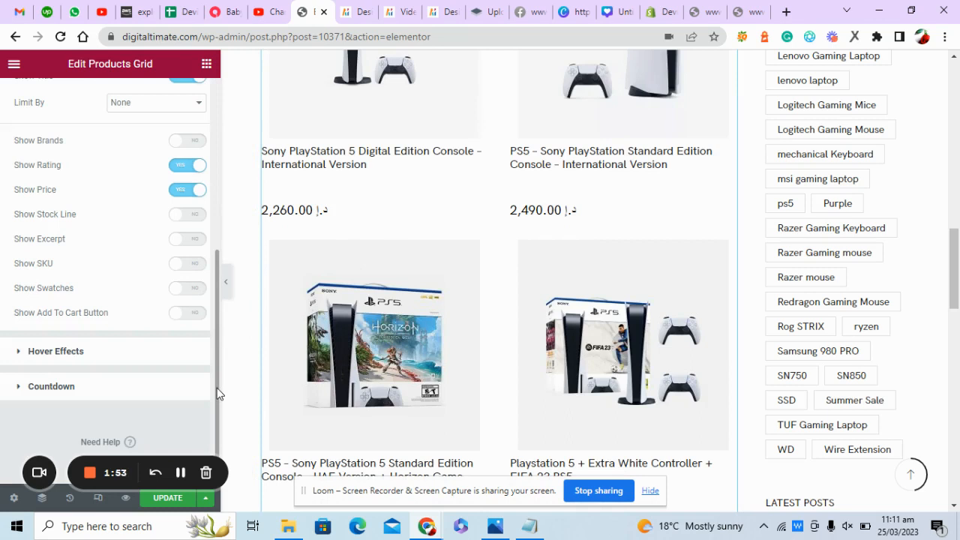
pyautogui.click(195, 317)
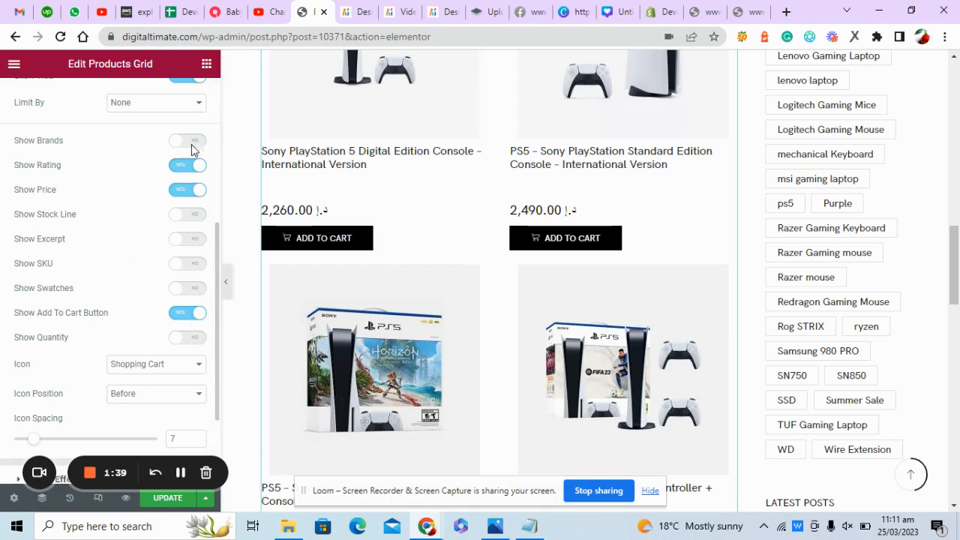
pyautogui.click(189, 141)
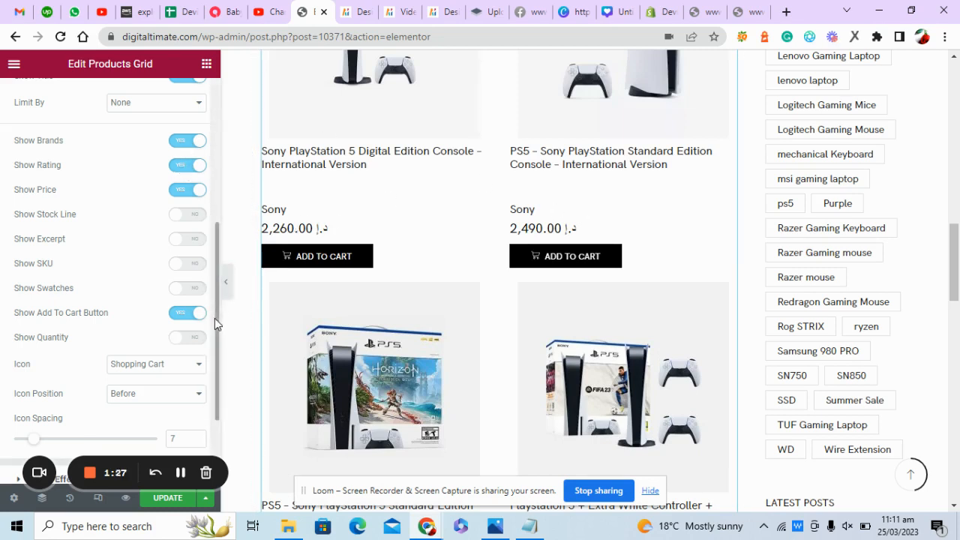
# Enable the sale label and the new label for the products in the grid.
pyautogui.scroll(-2, 215, 318)
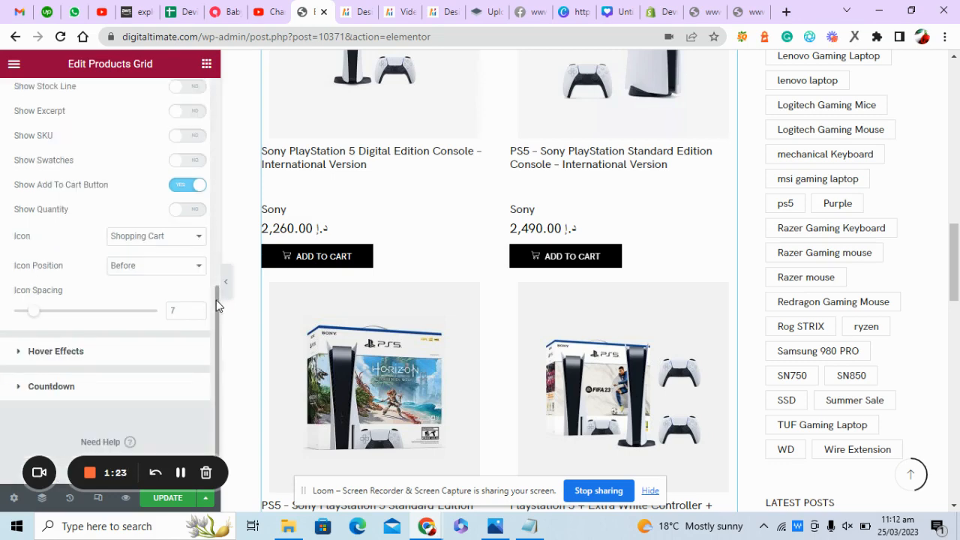
pyautogui.moveTo(216, 305); pyautogui.dragTo(218, 133)
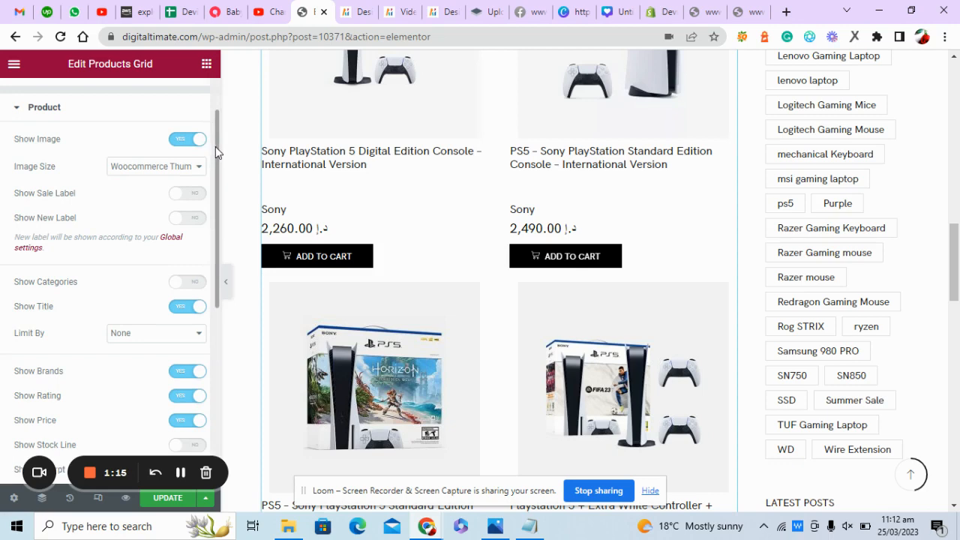
pyautogui.click(194, 195)
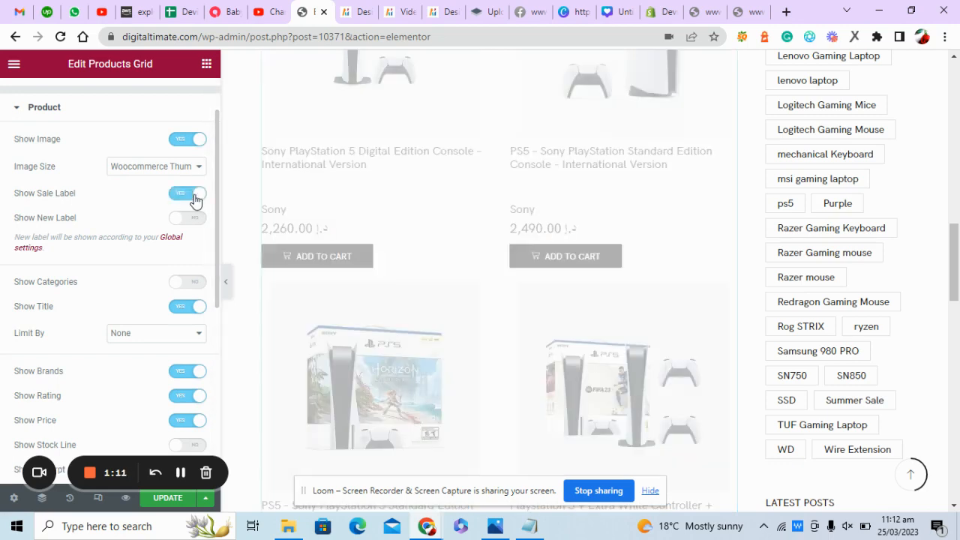
pyautogui.click(193, 221)
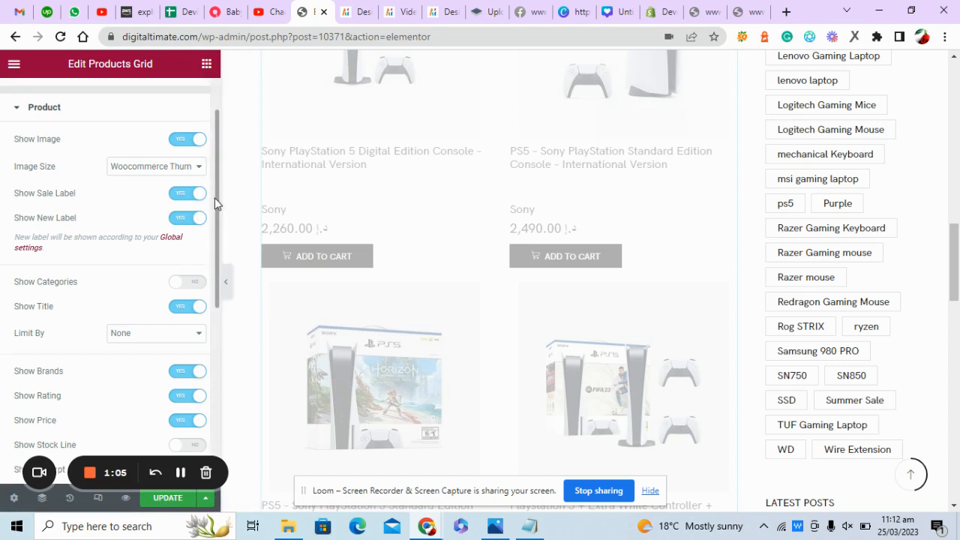
# Review the grid's General and Product settings, and update the post to save the changes.
pyautogui.moveTo(216, 203); pyautogui.dragTo(218, 164)
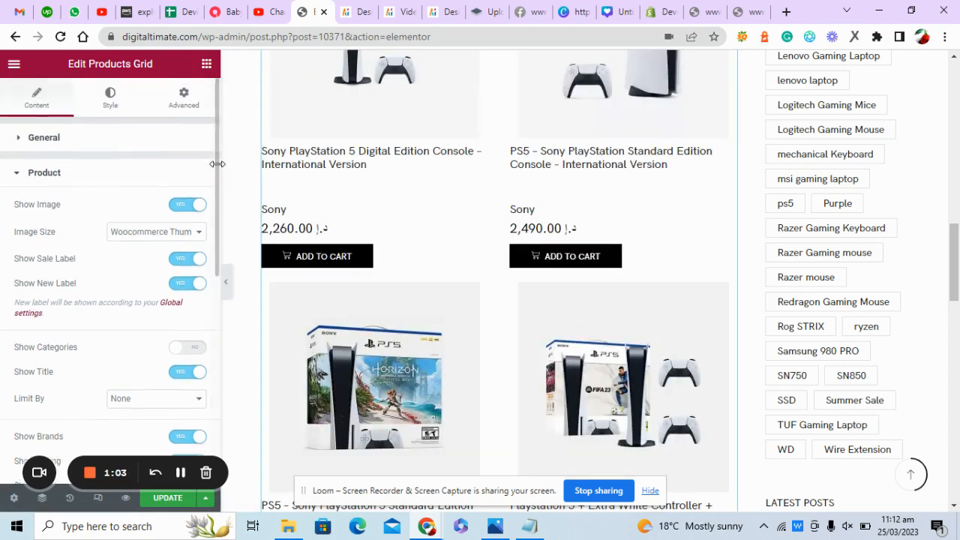
pyautogui.click(130, 143)
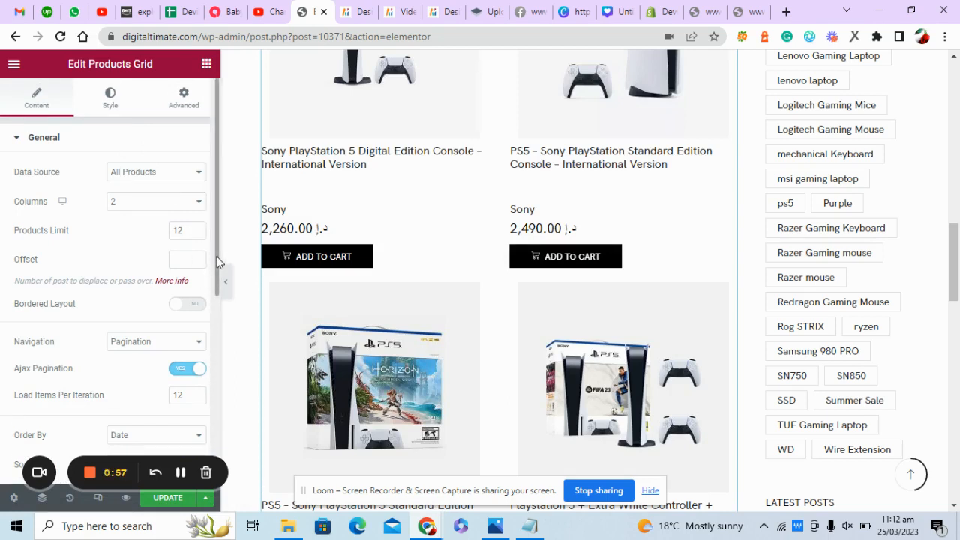
pyautogui.moveTo(219, 262); pyautogui.dragTo(210, 450)
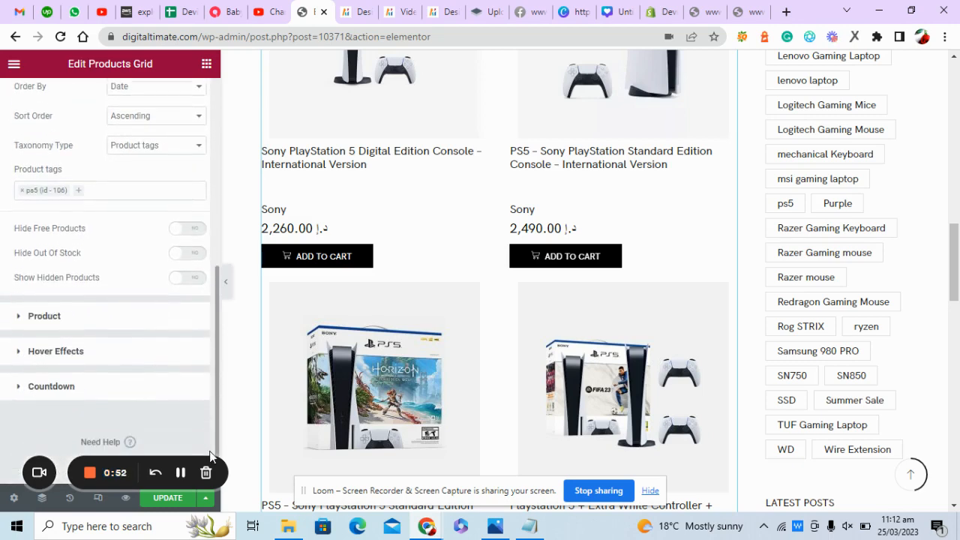
pyautogui.click(160, 319)
pyautogui.moveTo(216, 252); pyautogui.dragTo(211, 425)
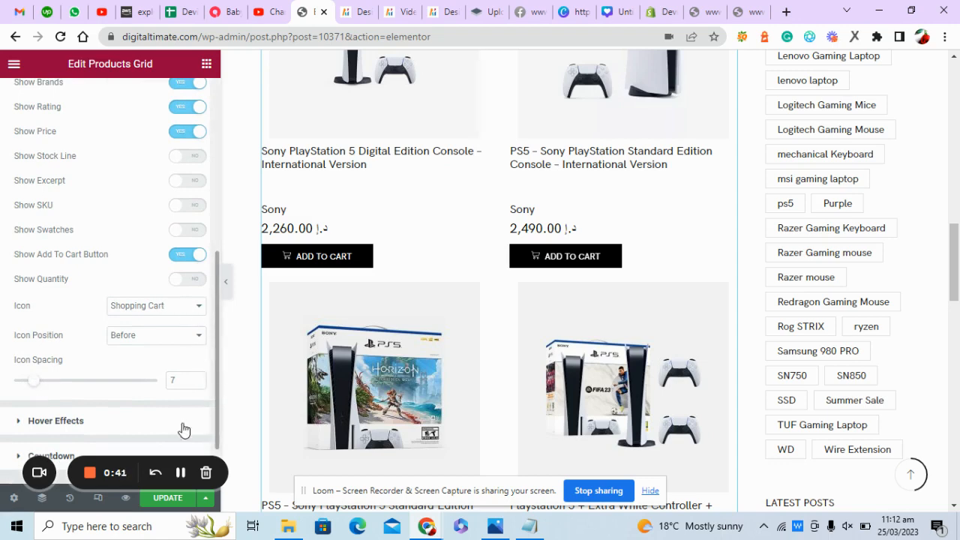
pyautogui.click(171, 505)
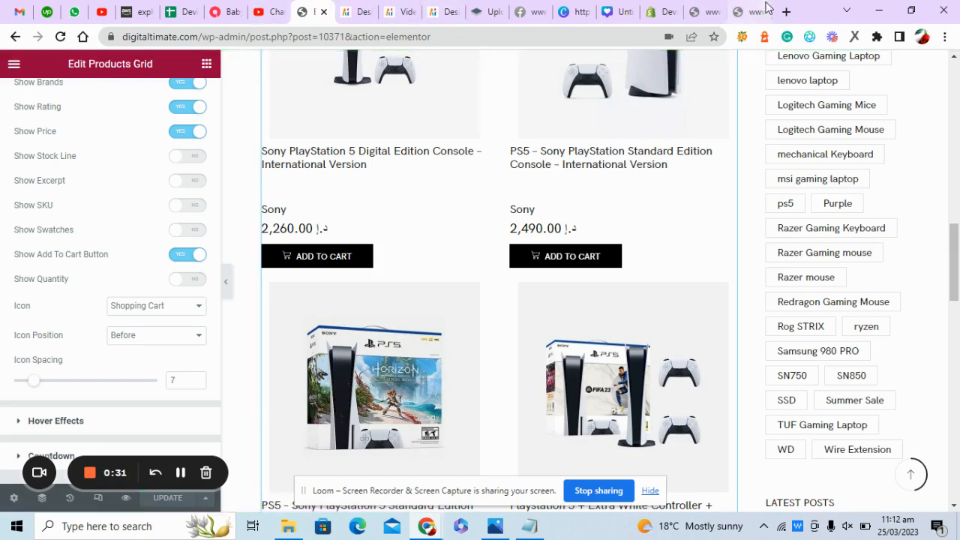
# Load the digitaltimate.com home page in the browser tab holding the plugin-install address, and return to the Elementor editor.
pyautogui.click(701, 11)
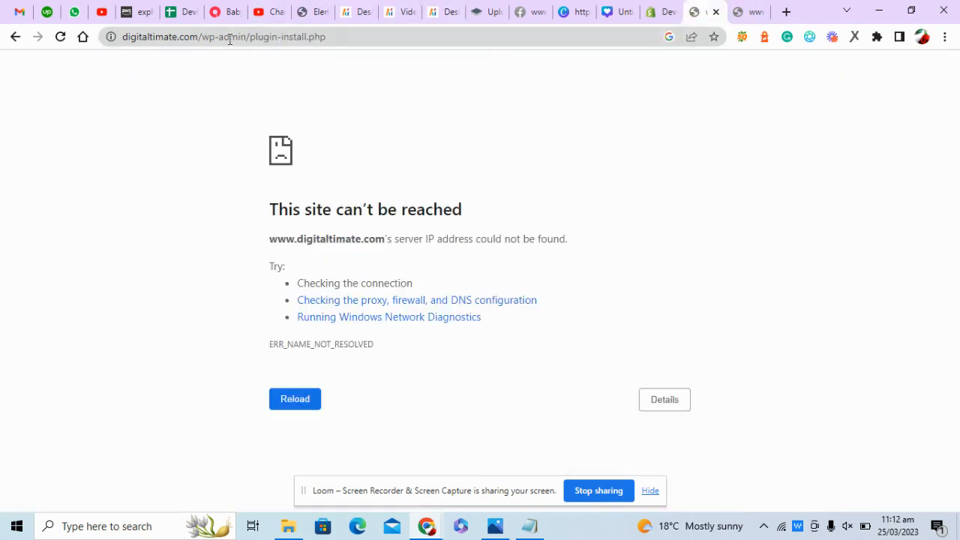
pyautogui.moveTo(201, 36); pyautogui.dragTo(427, 53)
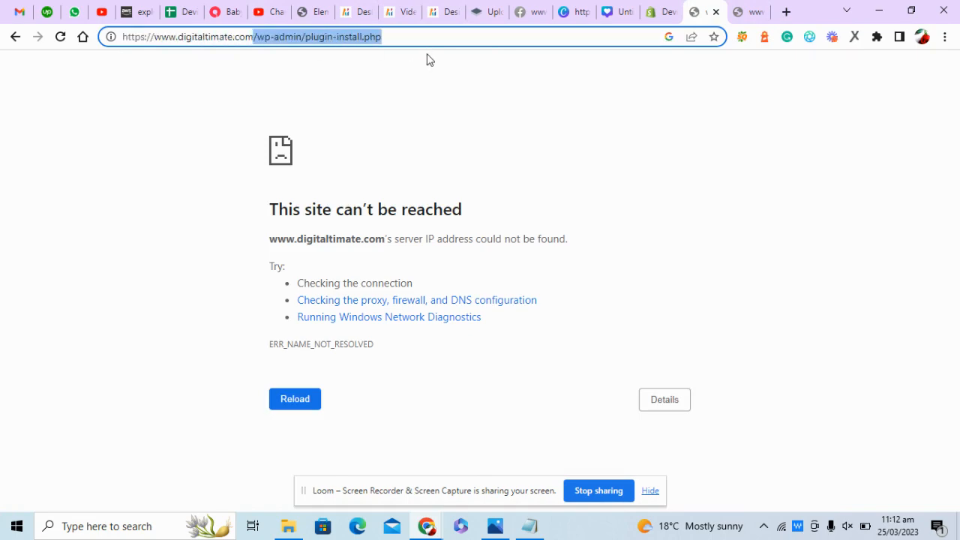
pyautogui.press('BackSpace')
pyautogui.press('Return')
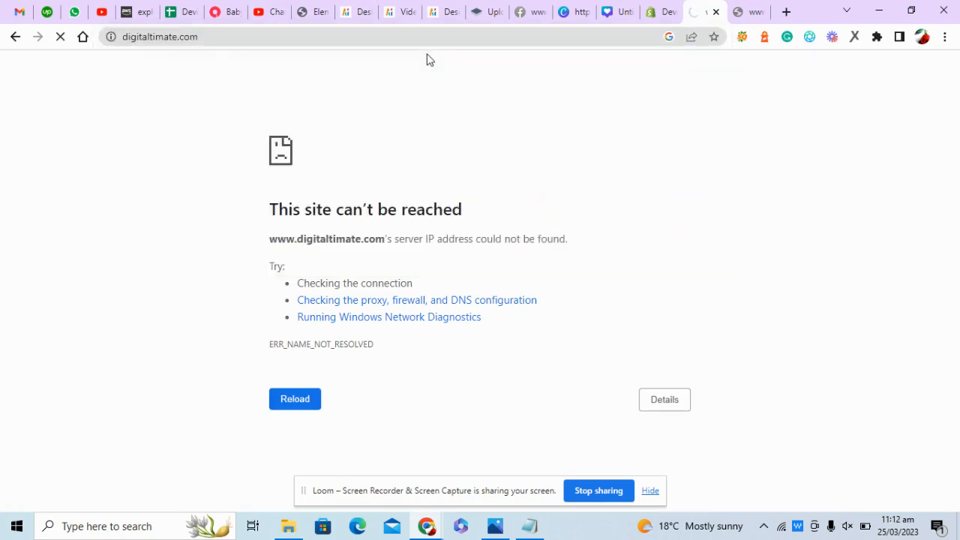
pyautogui.click(315, 8)
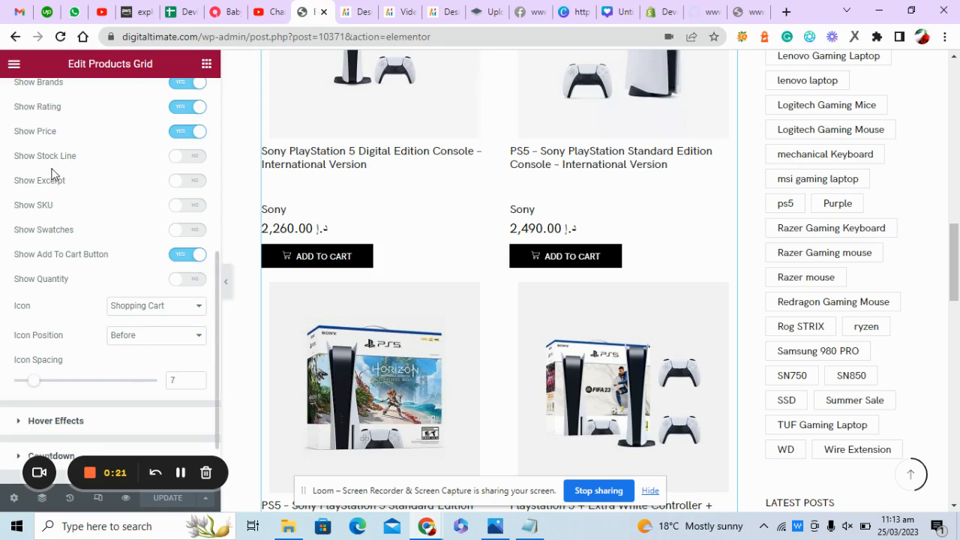